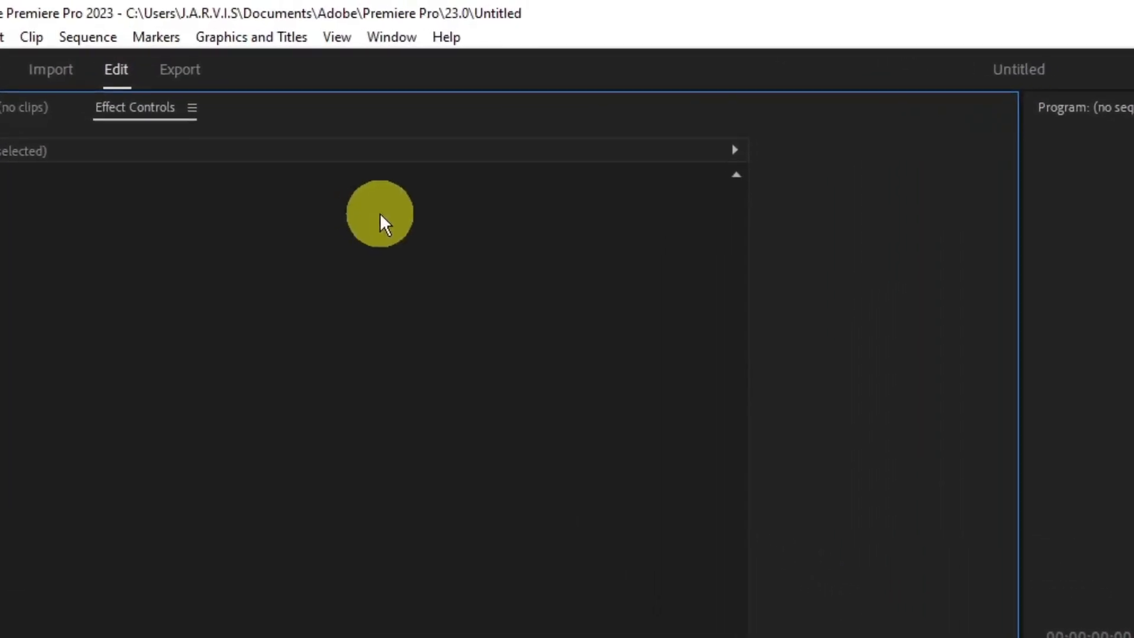
left_click(371, 35)
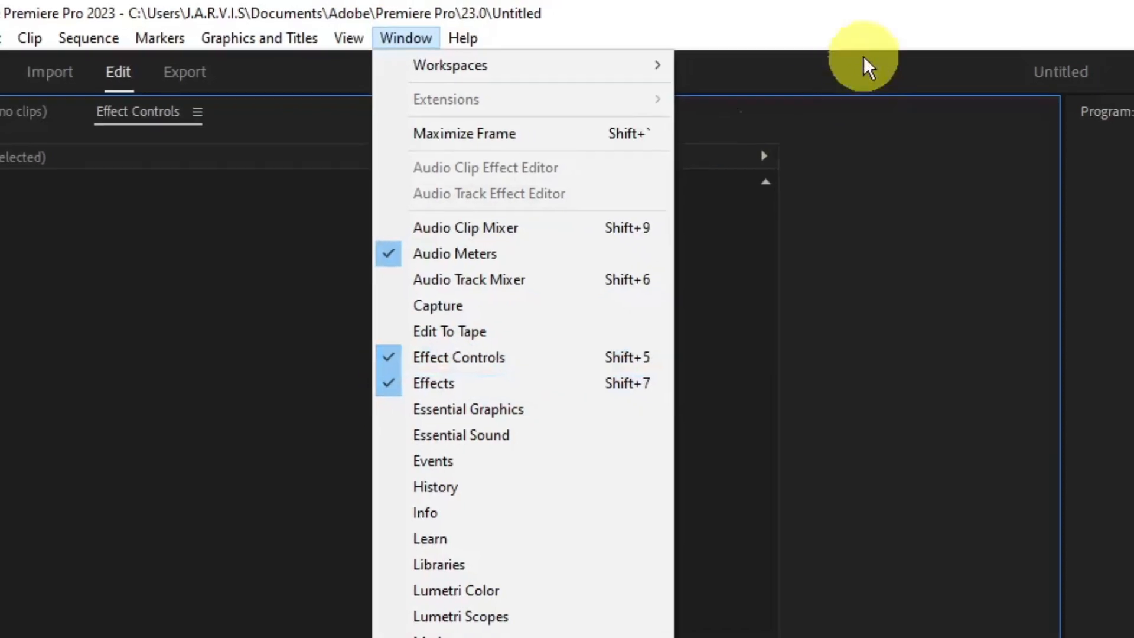
left_click(864, 57)
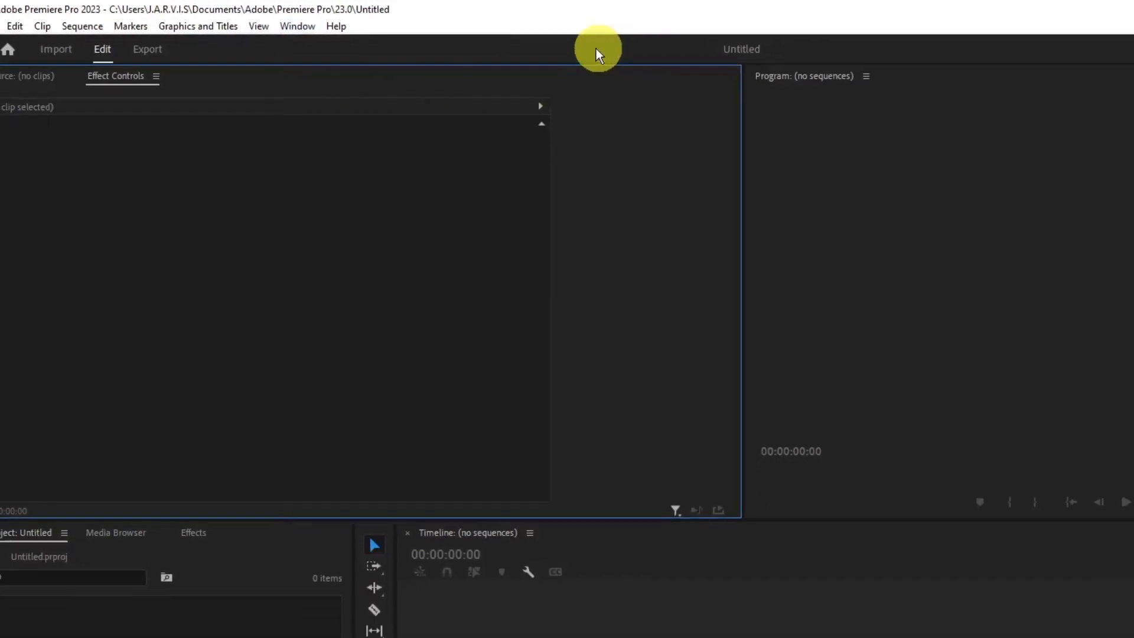
Bring the clip "Beautiful girl talking in front of a green screen" from the Downloads folder into the timeline and select it.
left_click(186, 629)
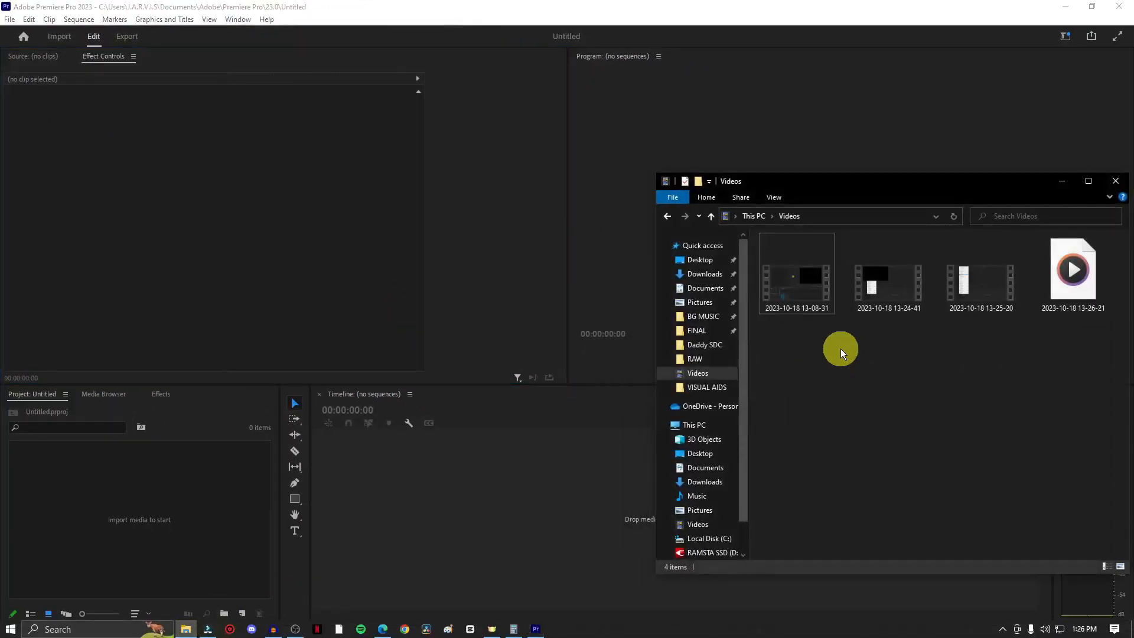
left_click(704, 273)
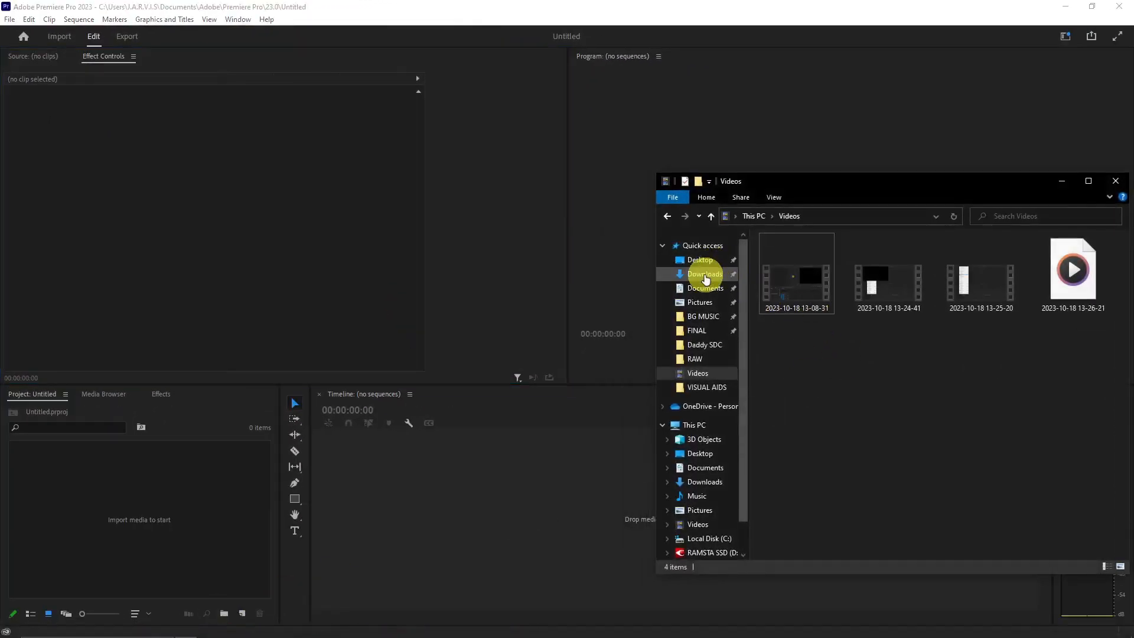
left_click_drag(789, 289, 431, 496)
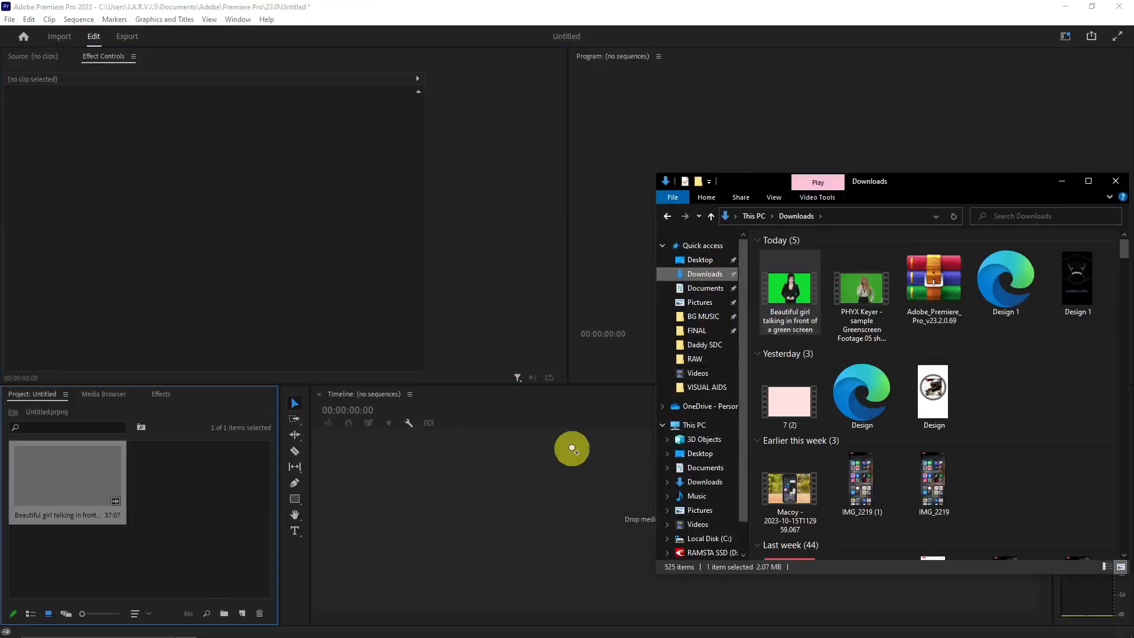
left_click(1063, 180)
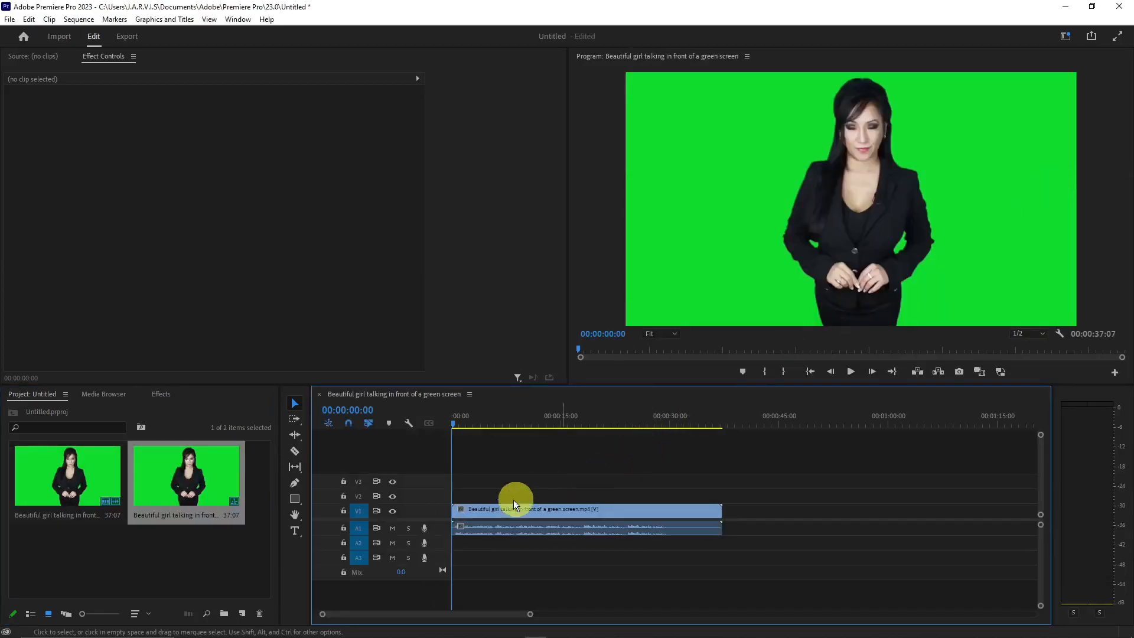
left_click(678, 525)
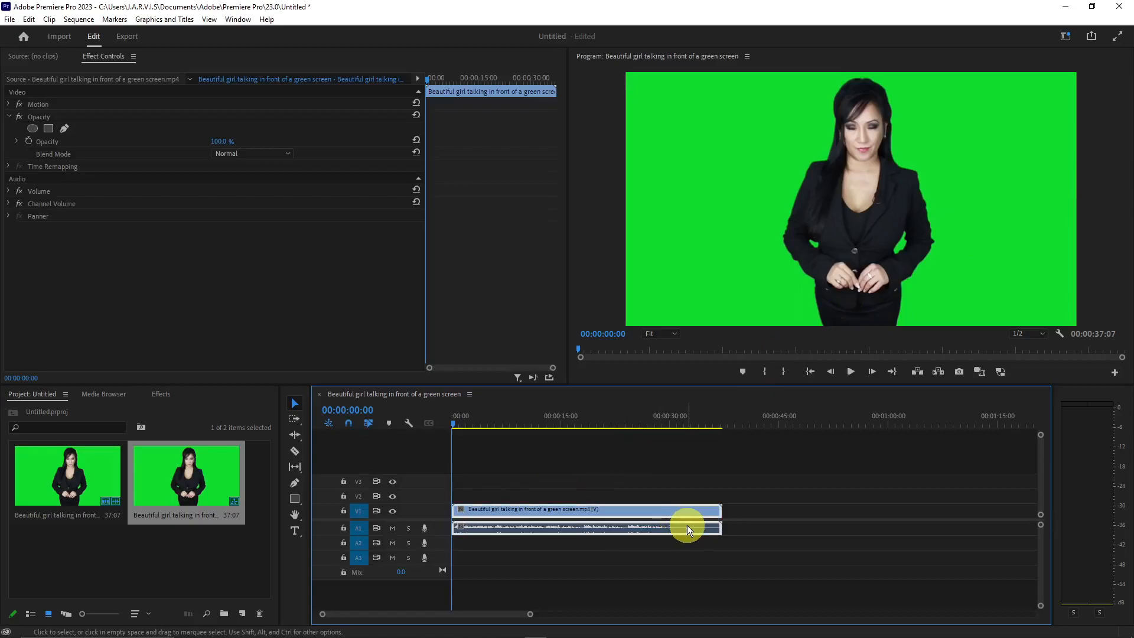
left_click(695, 526)
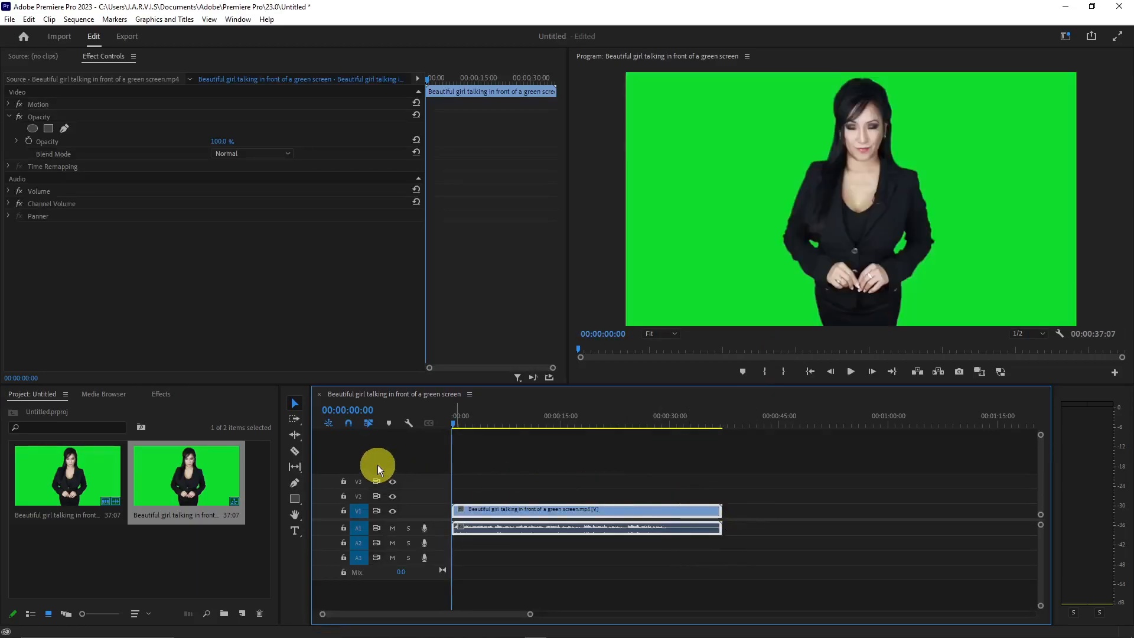
Delete the imported green screen video from the project together with its use in the sequence.
left_click(76, 480)
key("Delete")
left_click(627, 343)
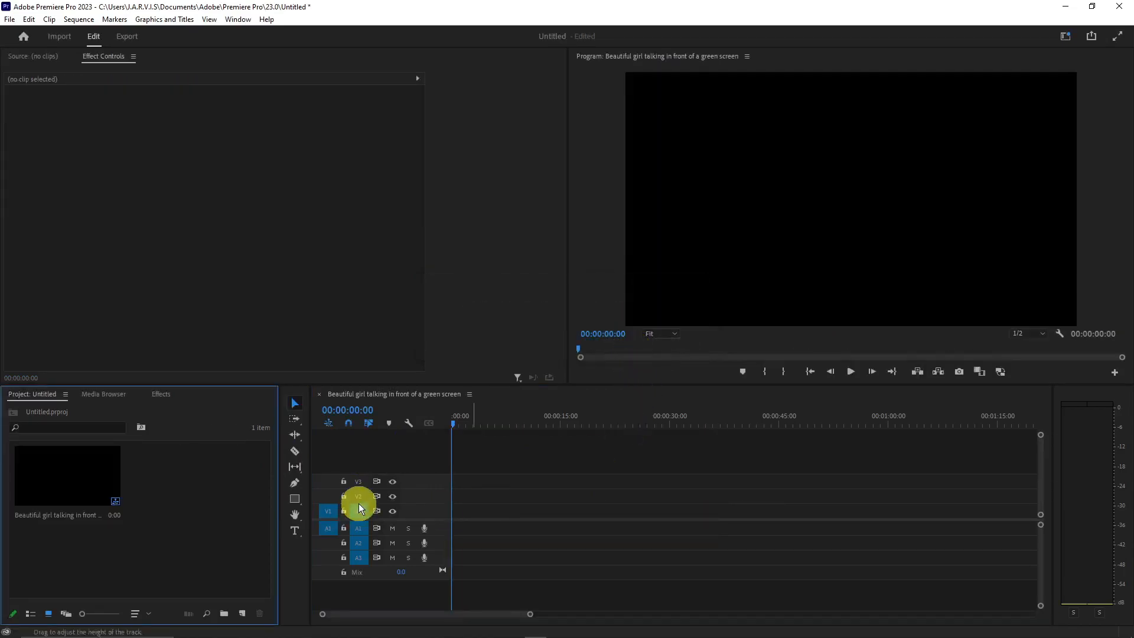
Place "Beautiful girl talking in front of a green screen" from the Downloads folder at the start of track V1.
left_click(123, 462)
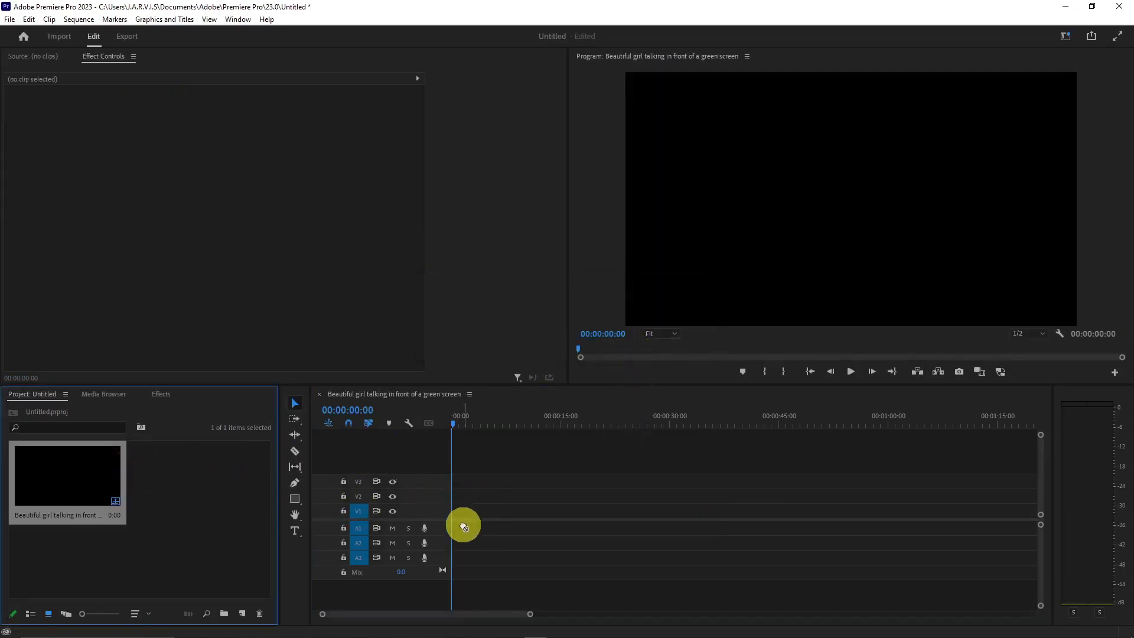
left_click(202, 627)
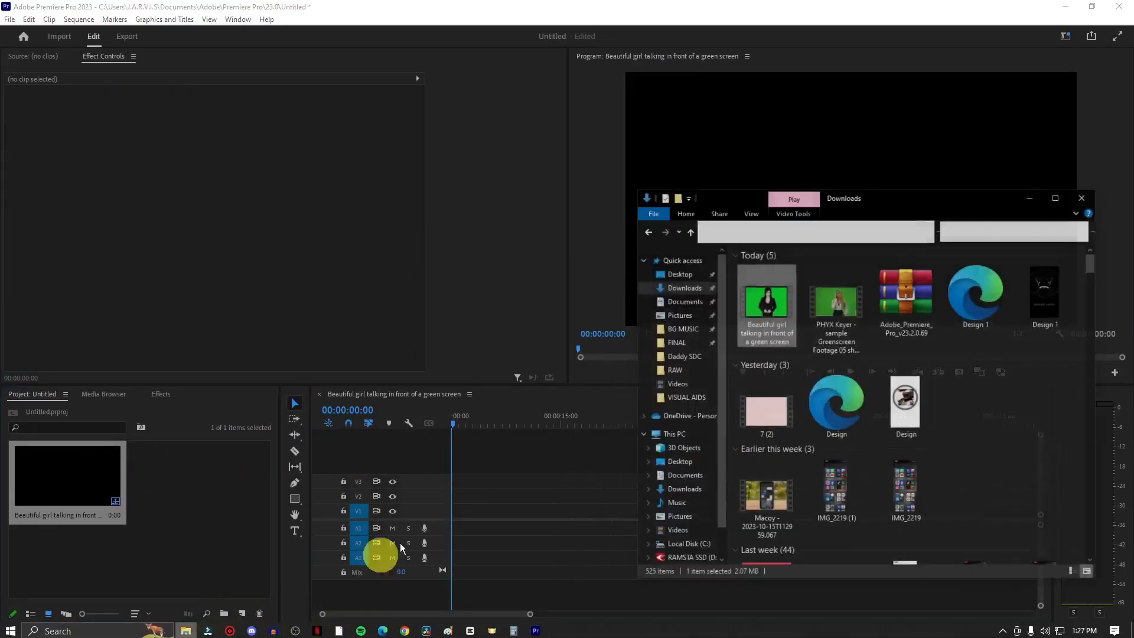
left_click_drag(802, 290, 452, 513)
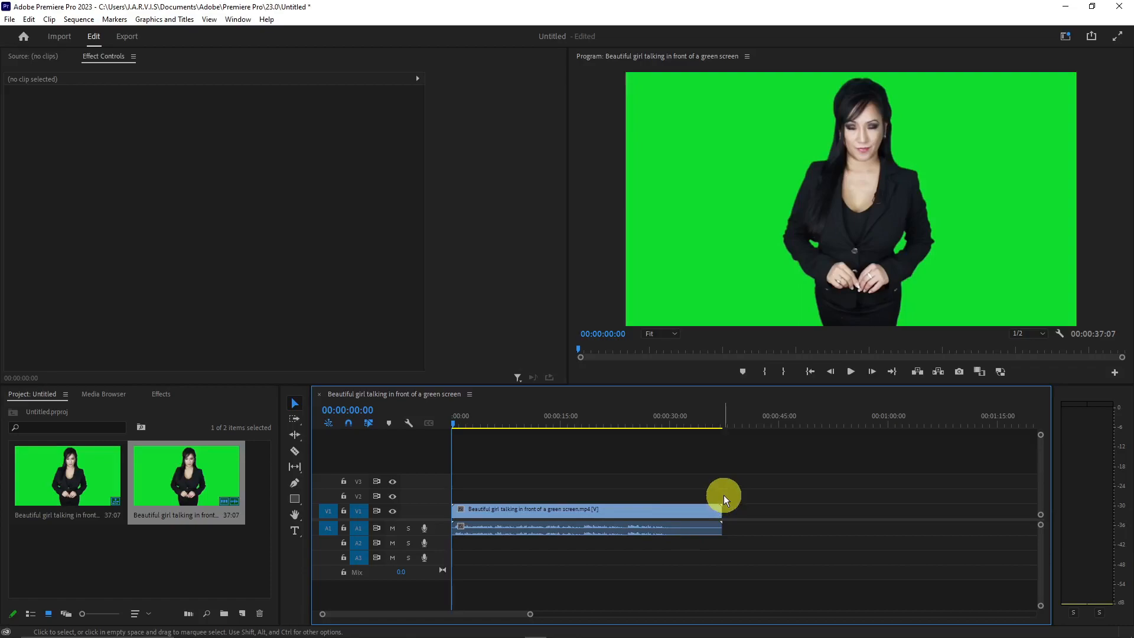
Add a free-draw opacity mask to the green screen clip and set the program preview zoom to 50%.
left_click(643, 511)
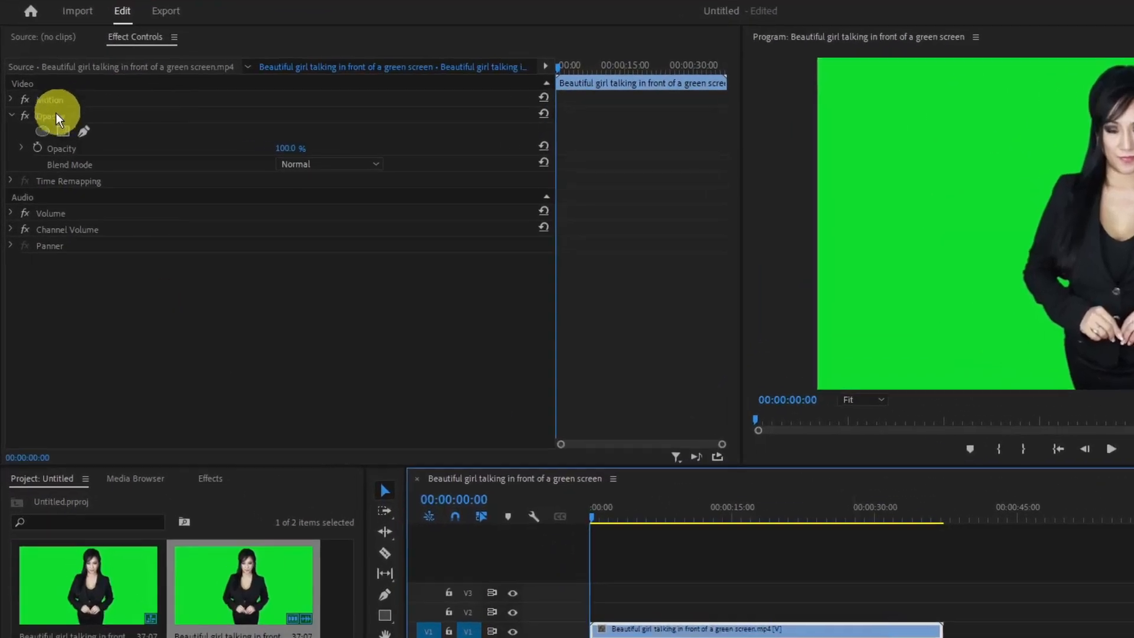
left_click(11, 115)
left_click(11, 115)
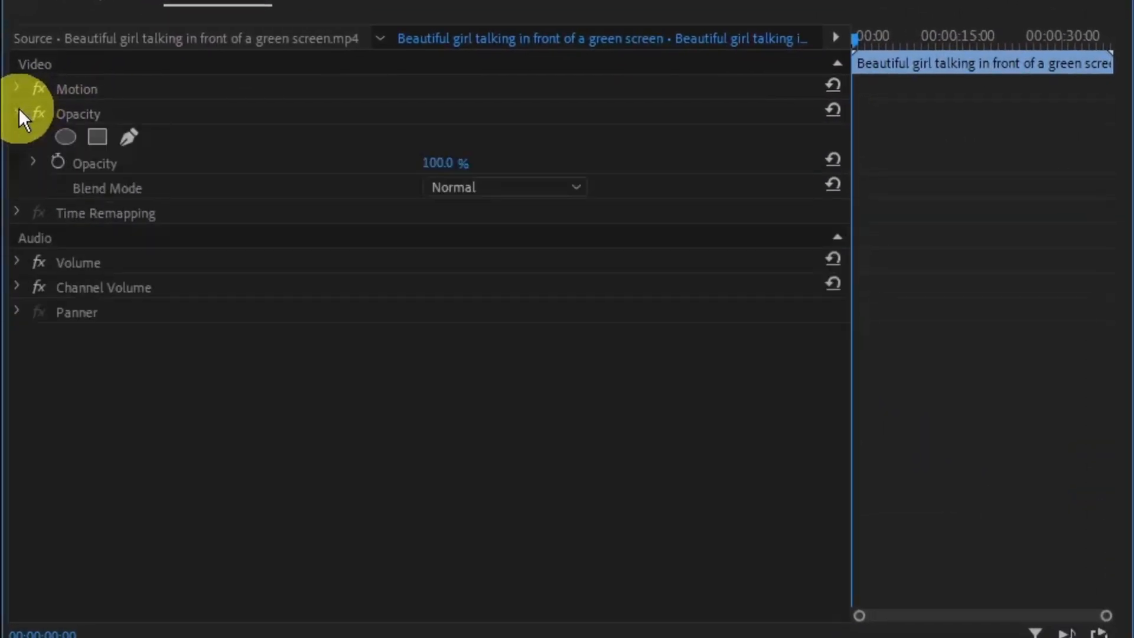
left_click(134, 137)
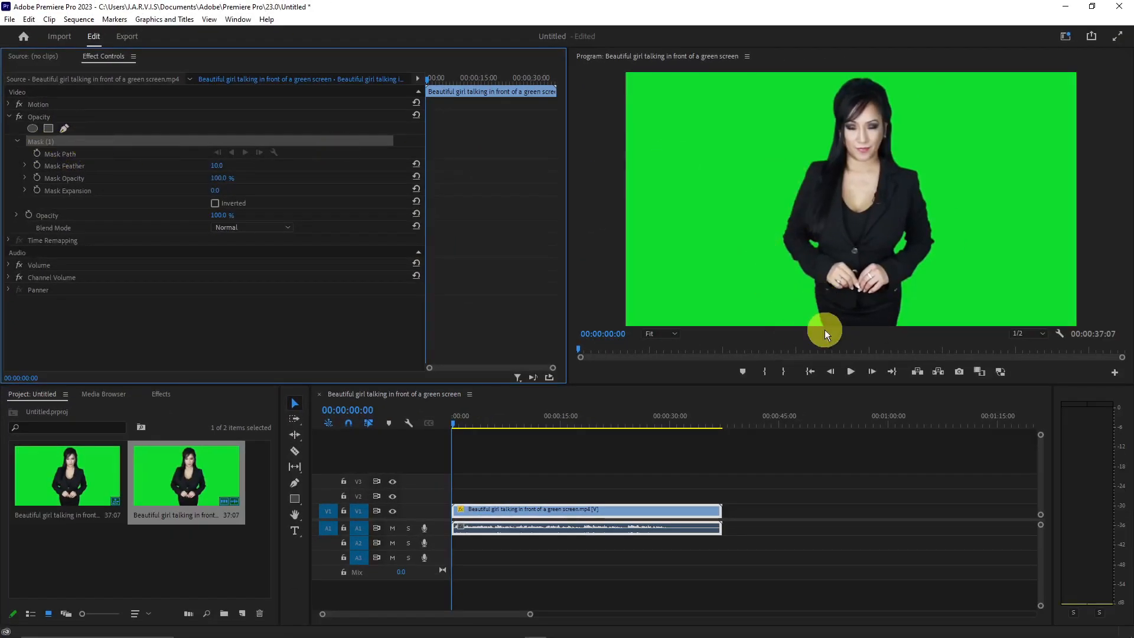
left_click(669, 333)
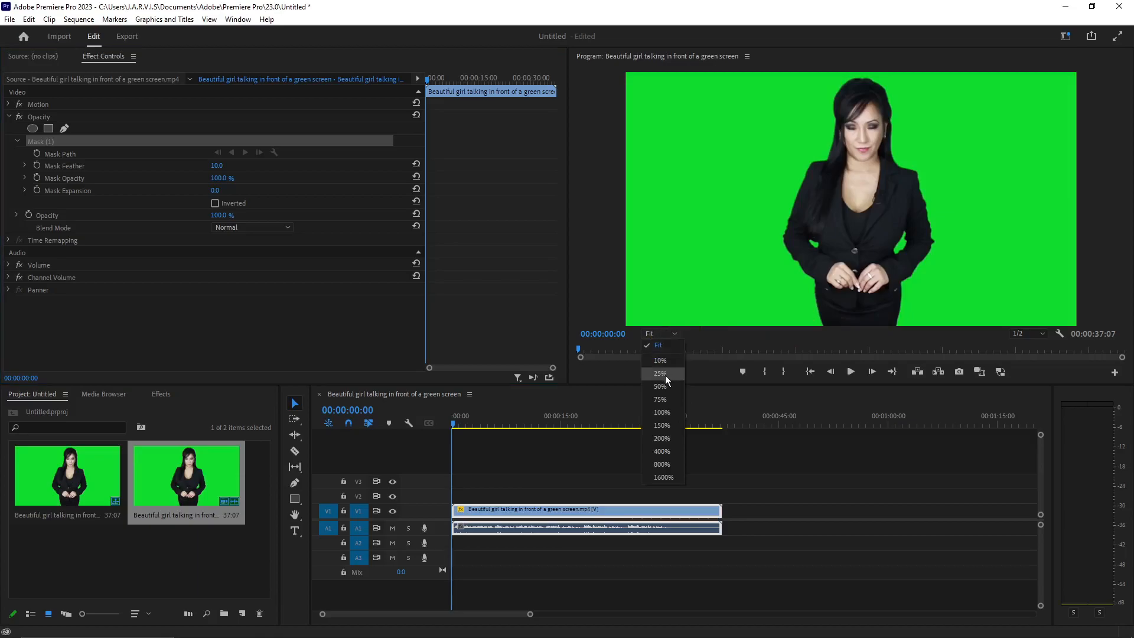
left_click(666, 385)
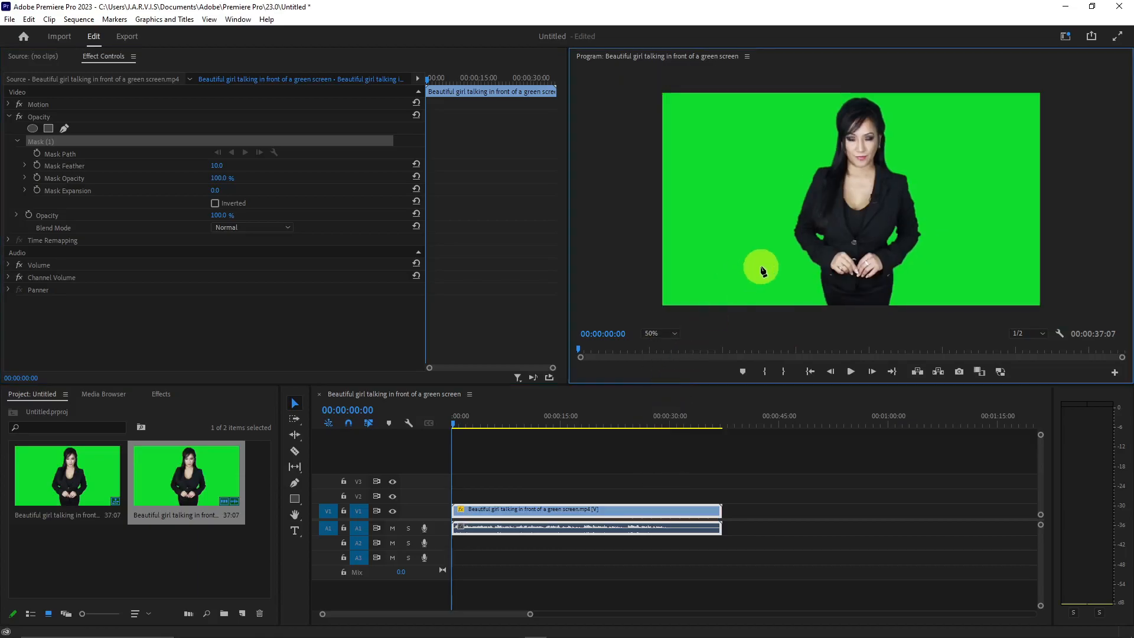
Draw a closed mask path loosely around the woman, keeping a margin of green on both sides and above her head.
left_click(814, 307)
left_click(799, 289)
left_click(786, 256)
left_click(780, 231)
left_click(778, 207)
left_click(780, 178)
left_click(790, 134)
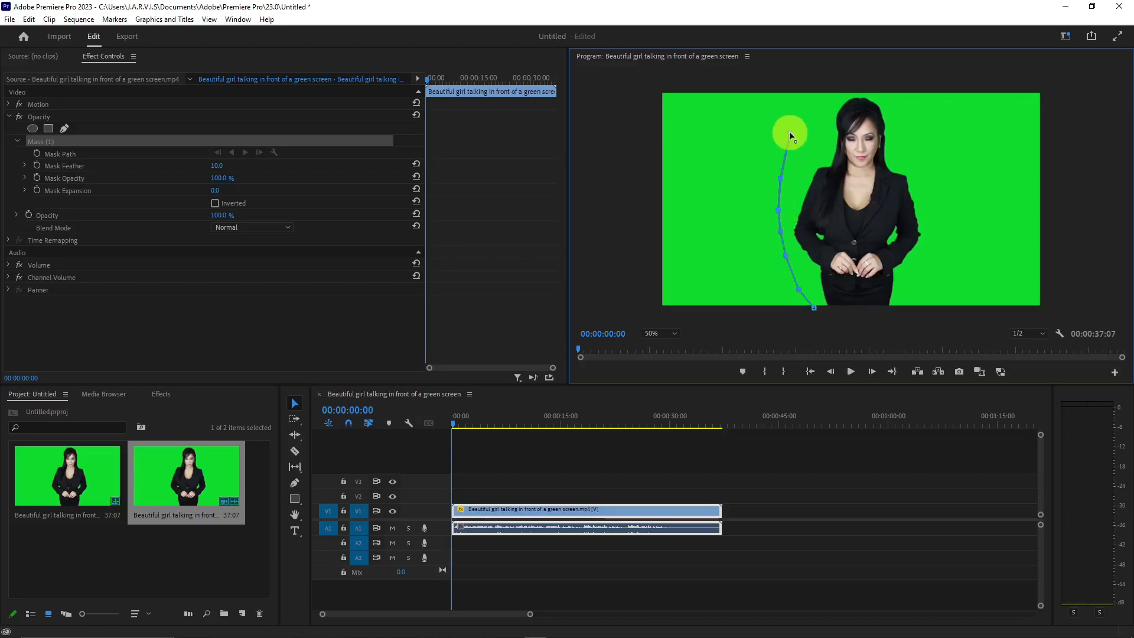
left_click(810, 102)
left_click(826, 87)
left_click(845, 83)
left_click(886, 83)
left_click(907, 92)
left_click(922, 117)
left_click(931, 138)
left_click(936, 160)
left_click(938, 181)
left_click(946, 219)
left_click(939, 256)
left_click(925, 278)
left_click(913, 301)
left_click(904, 312)
left_click(876, 312)
left_click(843, 316)
left_click(814, 308)
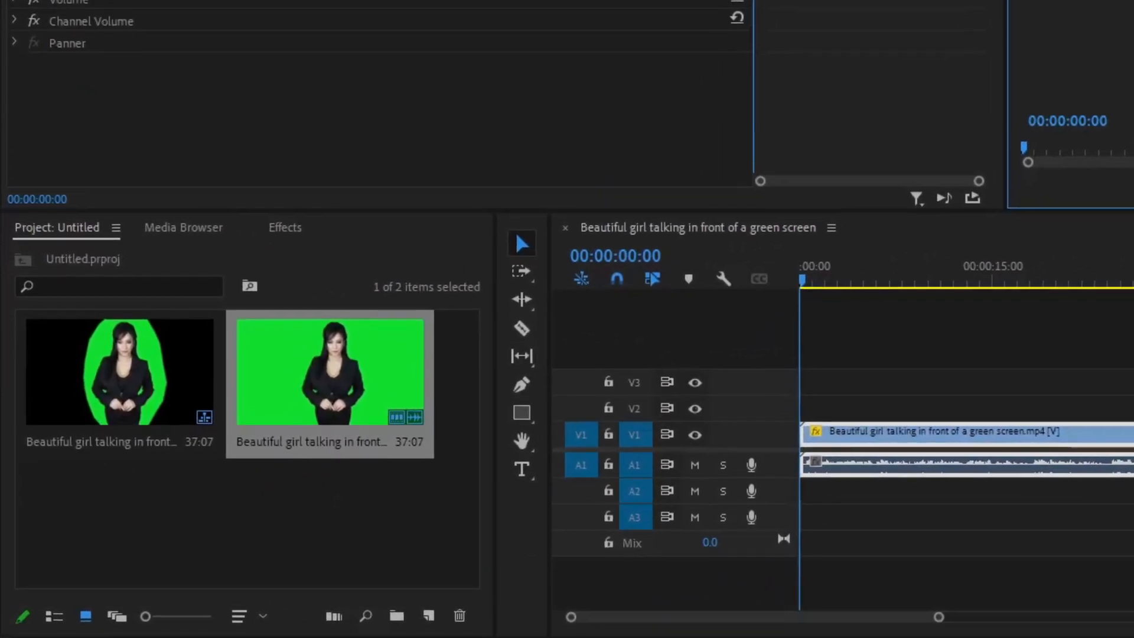
Find the Ultra Key video effect by searching "ultra" and apply it to the green screen clip on V1.
left_click(289, 228)
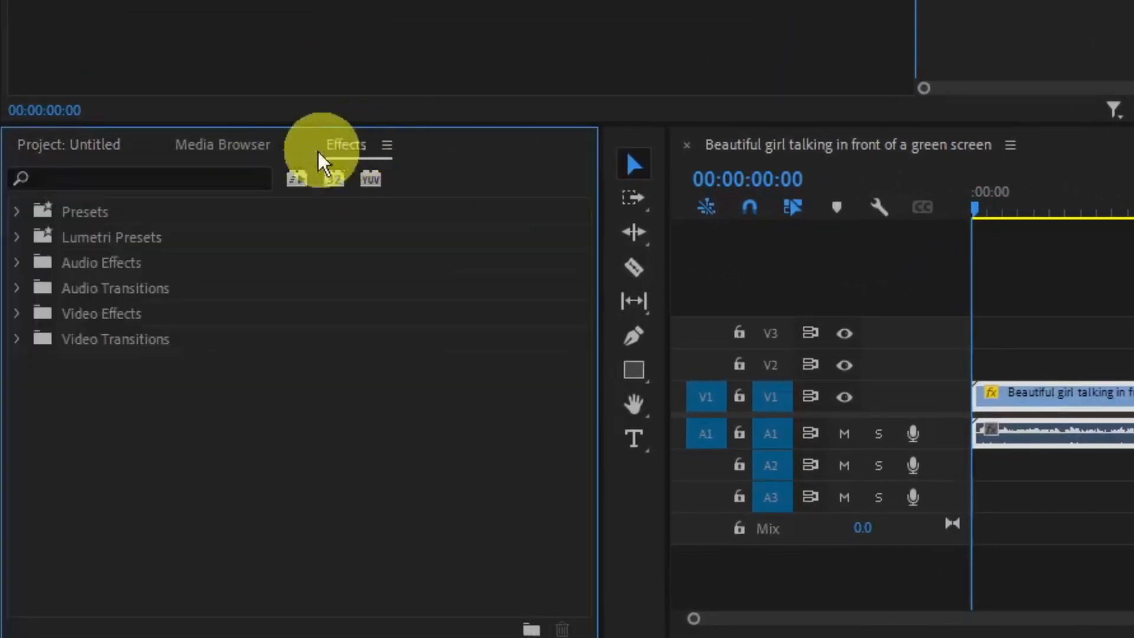
left_click(199, 177)
type("ultra")
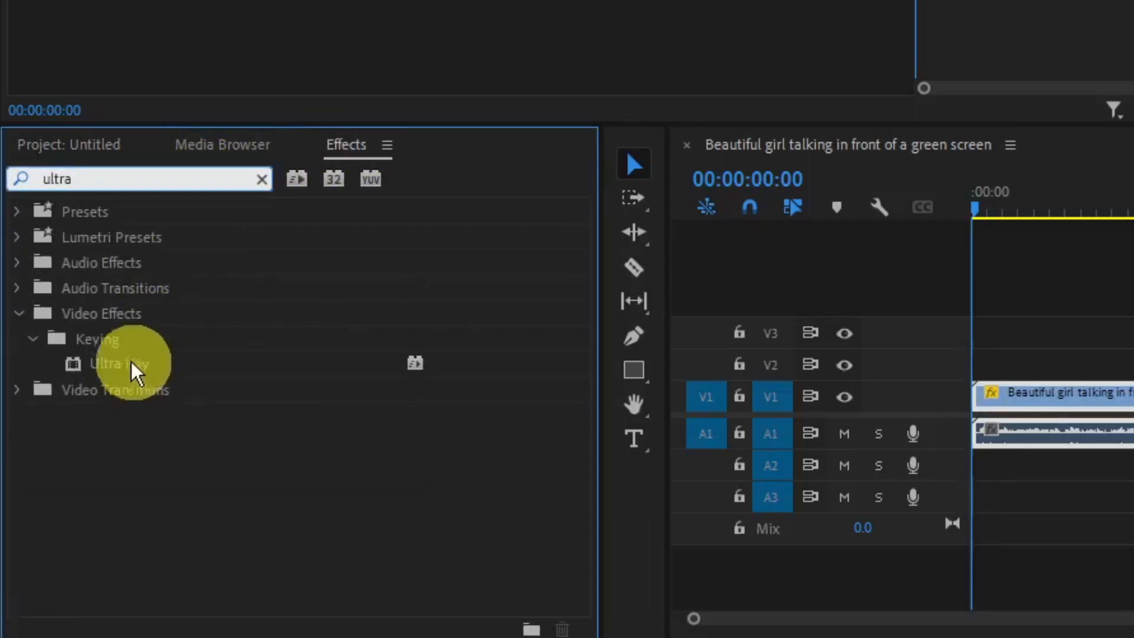
left_click_drag(102, 366, 1046, 390)
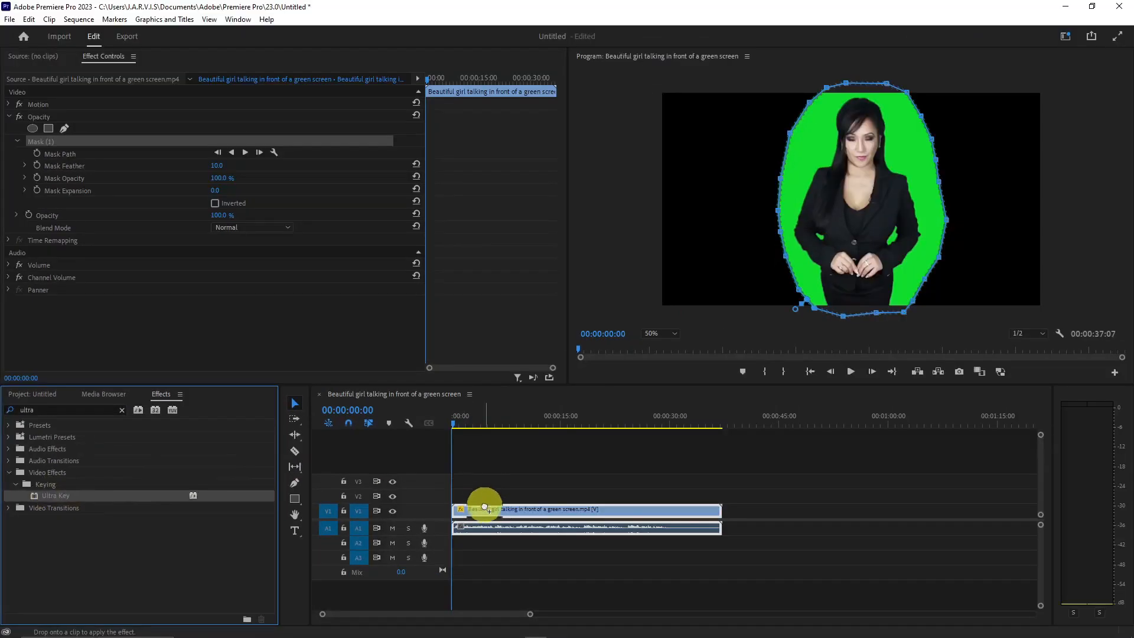
left_click_drag(484, 507, 483, 509)
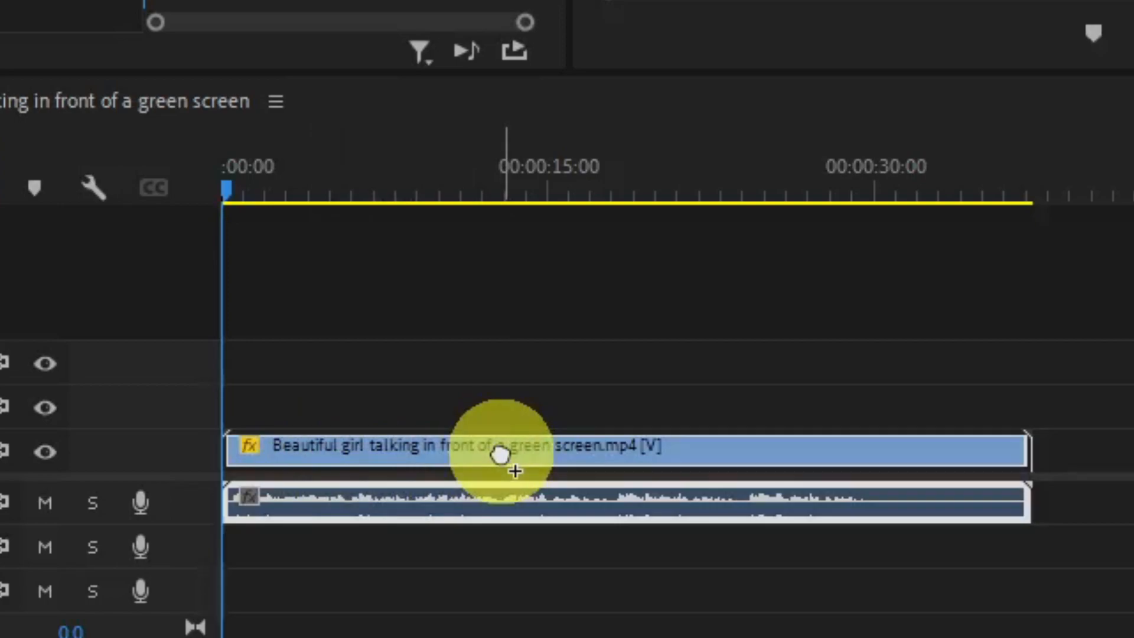
left_click_drag(501, 453, 505, 485)
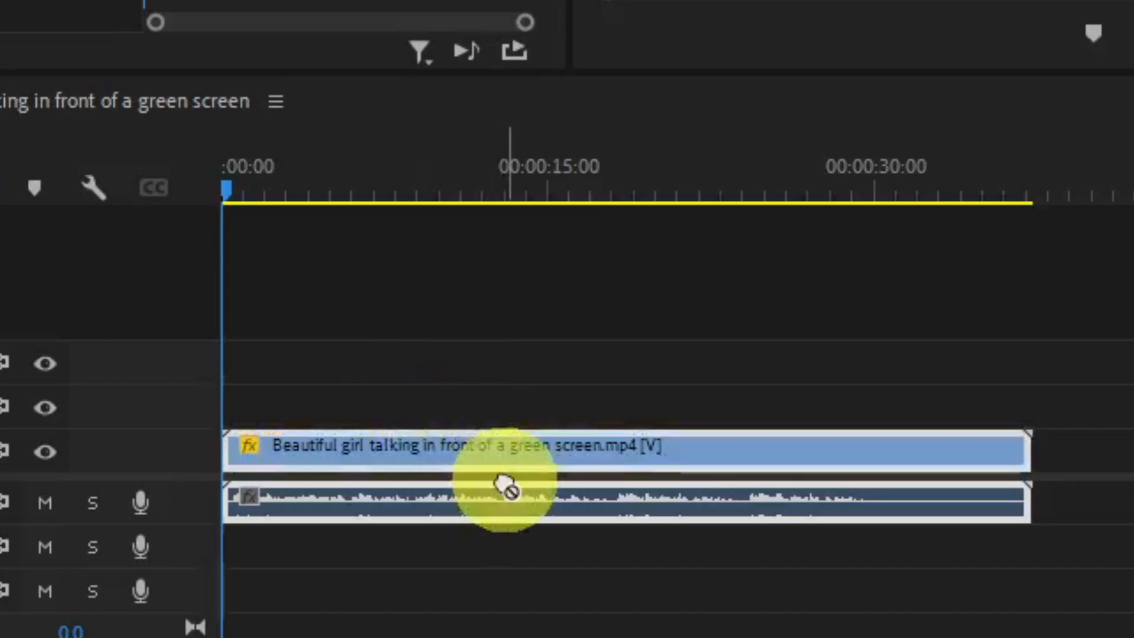
left_click_drag(505, 486, 461, 447)
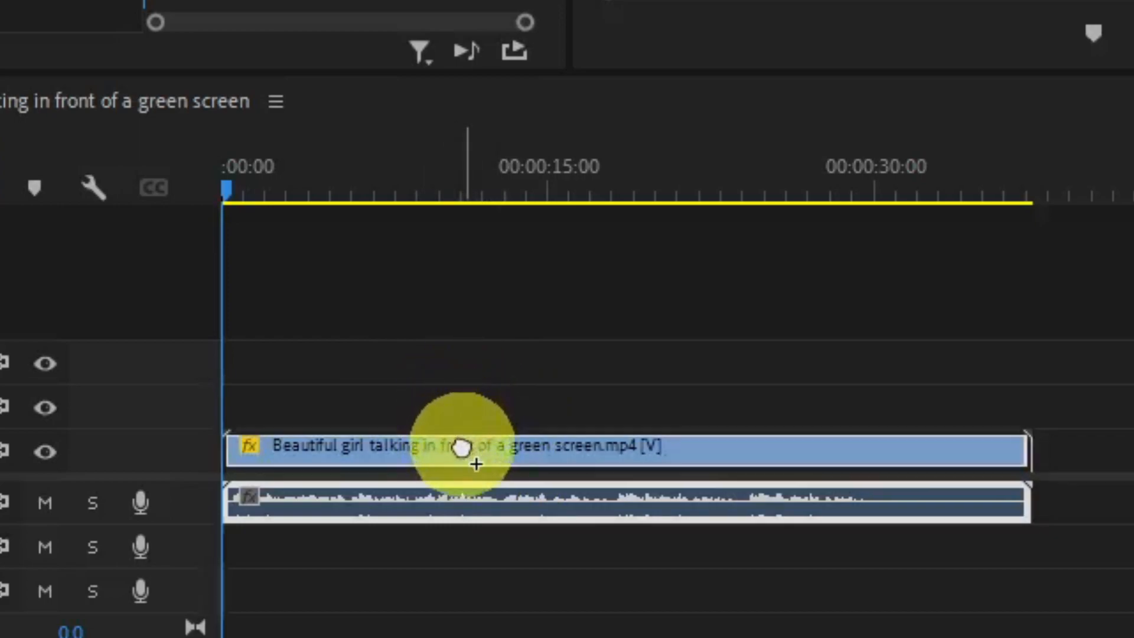
left_click(256, 451)
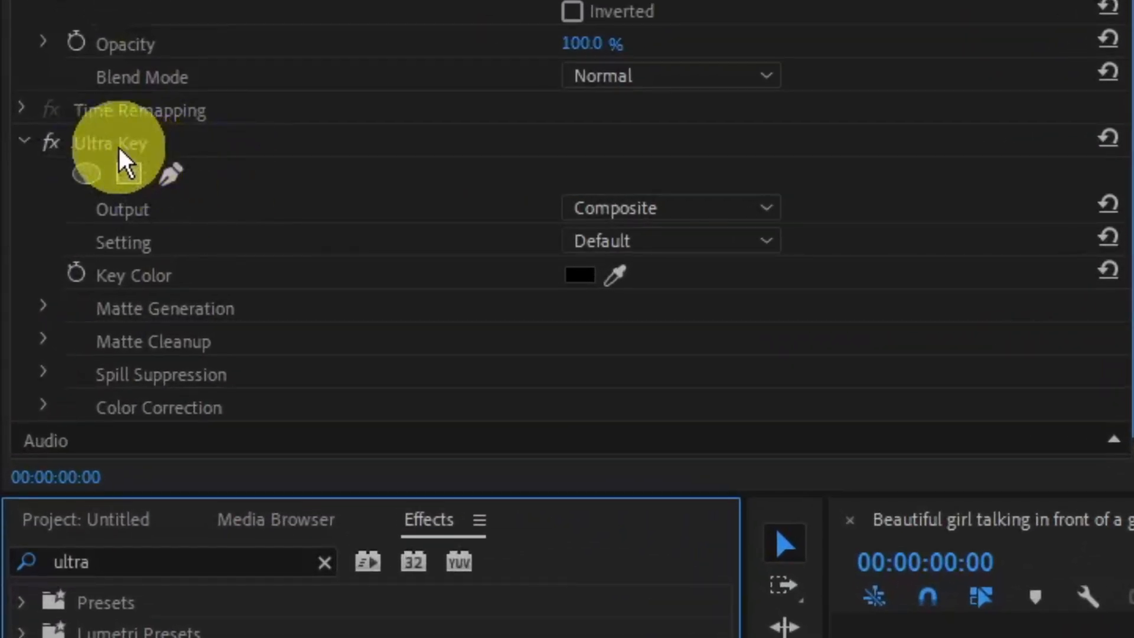
Try to sample the green backdrop as the Ultra Key effect's key color.
left_click(45, 253)
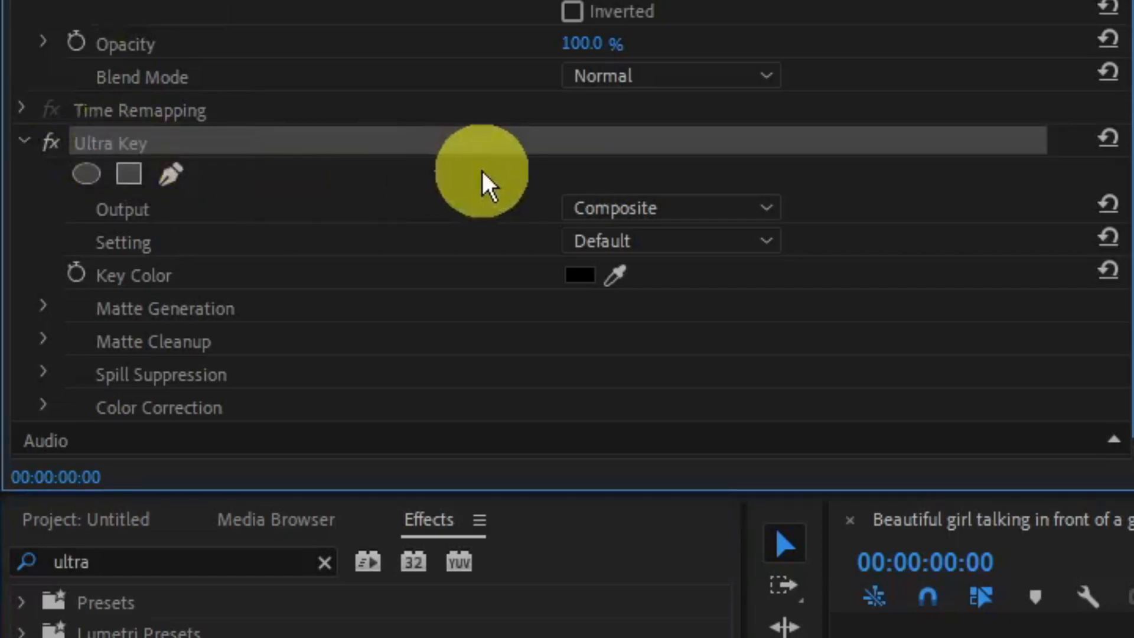
left_click(609, 279)
left_click_drag(609, 282, 683, 279)
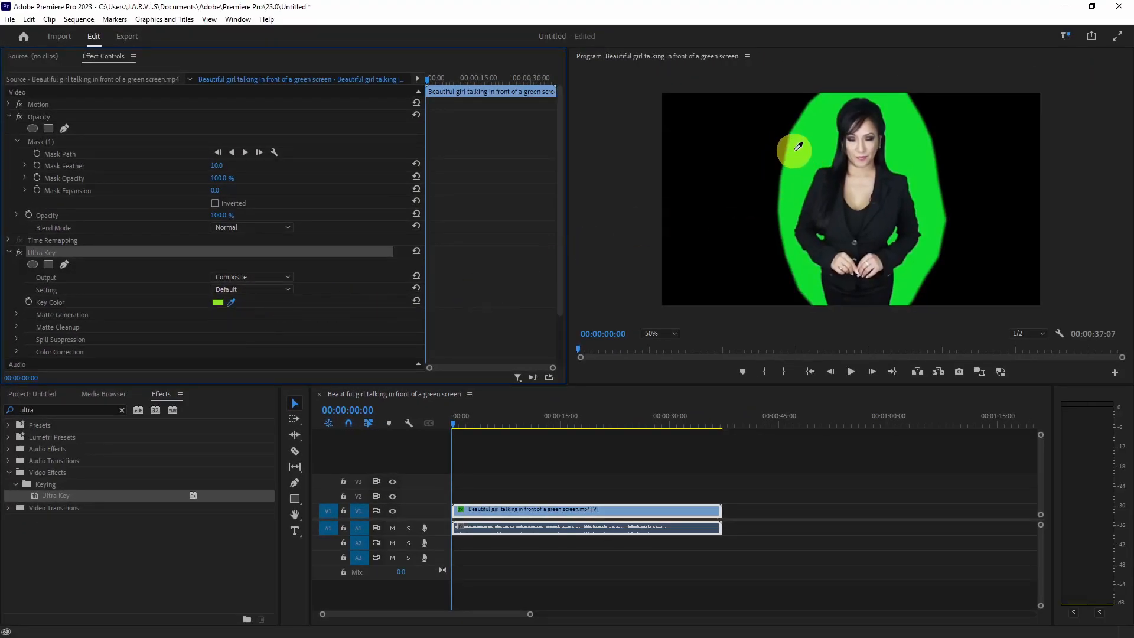
left_click_drag(241, 285, 246, 312)
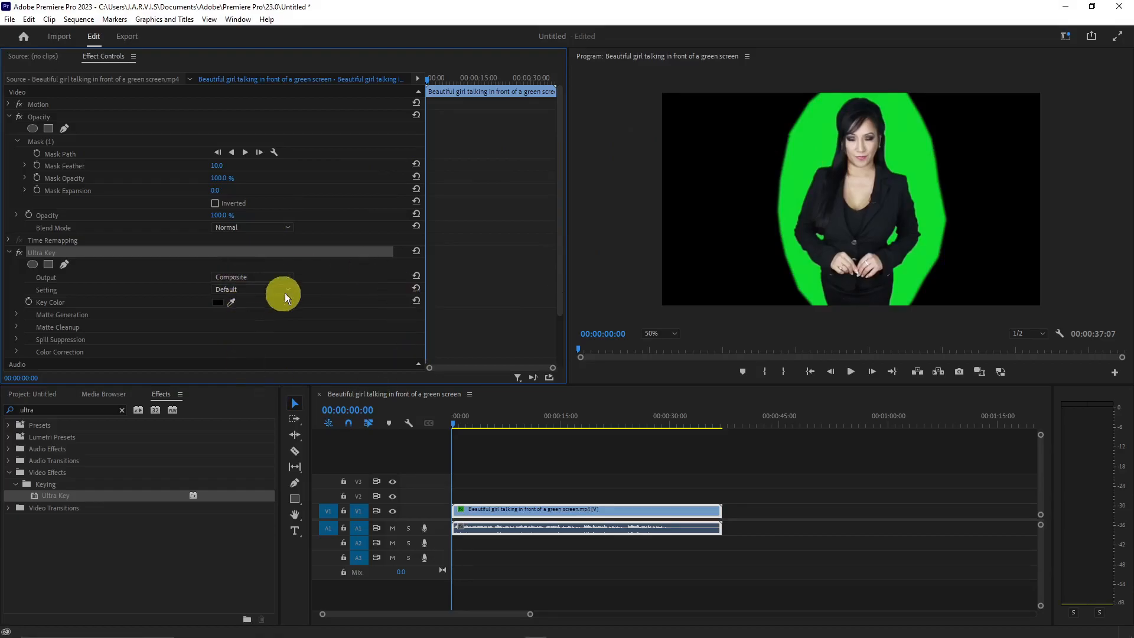
left_click(492, 629)
left_click(354, 178)
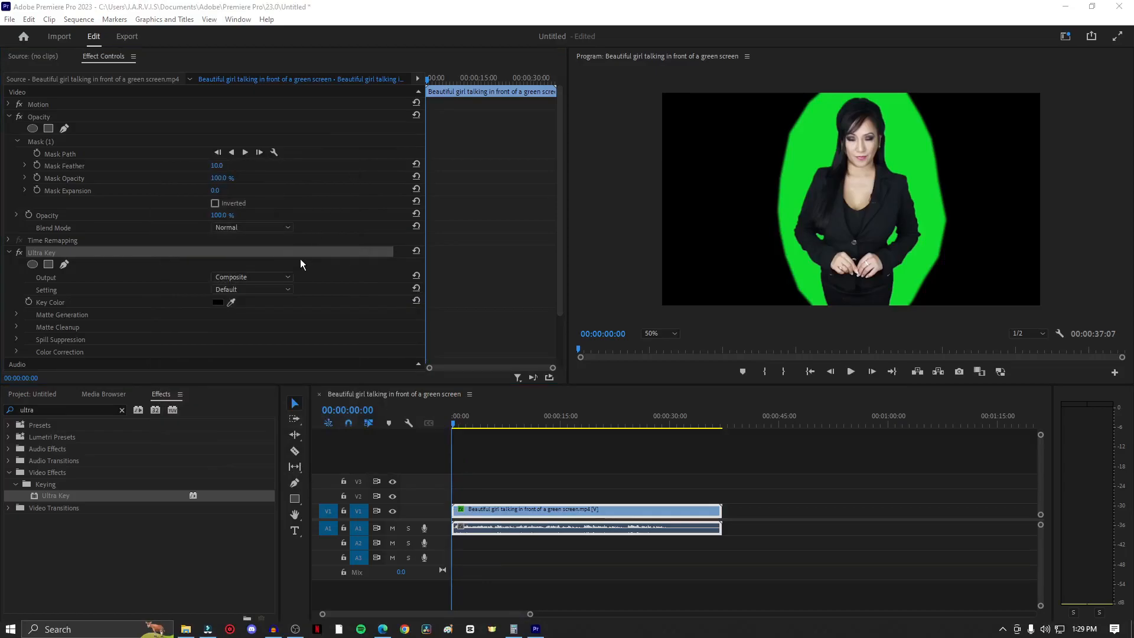
Sample the green backdrop beside the woman's head as the Ultra Key's key color and play the sequence to check it.
left_click_drag(232, 303, 793, 171)
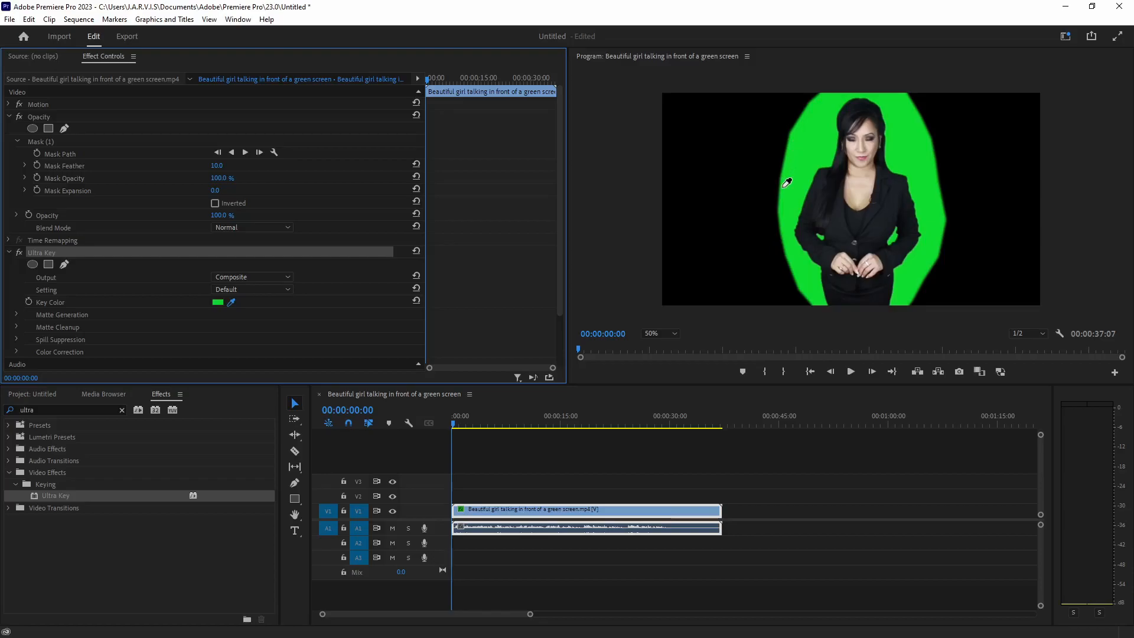
left_click(795, 131)
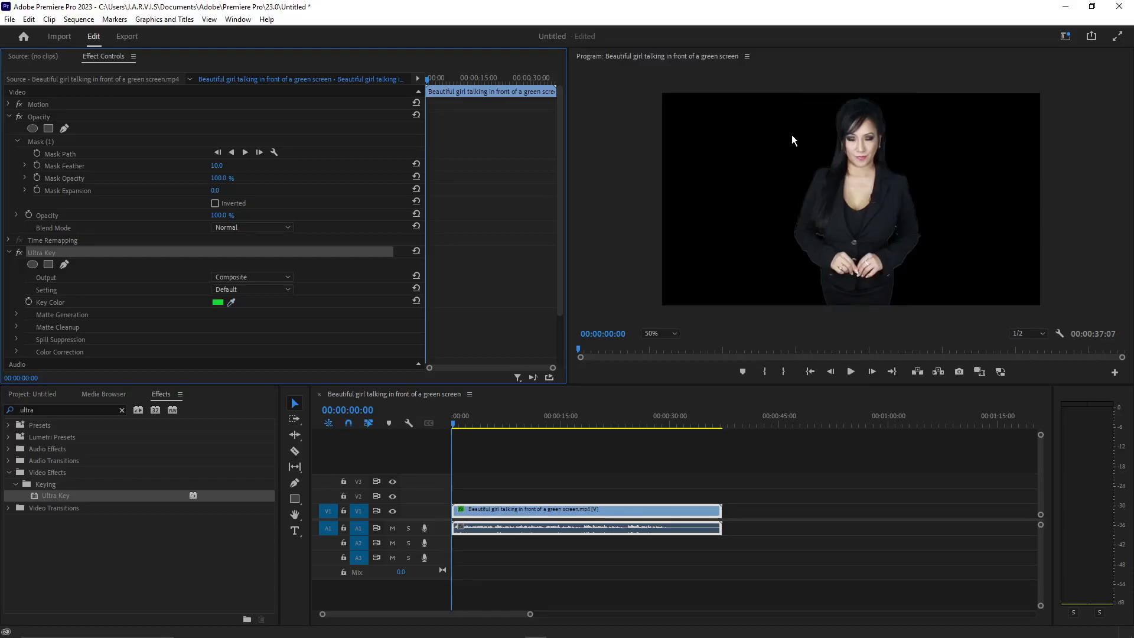
left_click(851, 370)
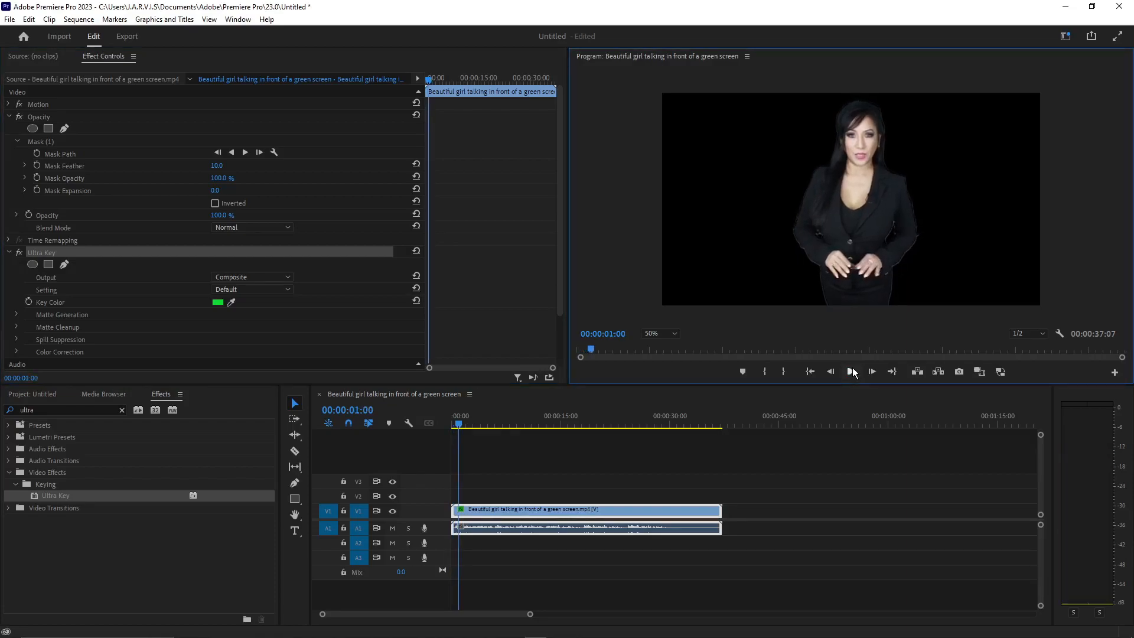